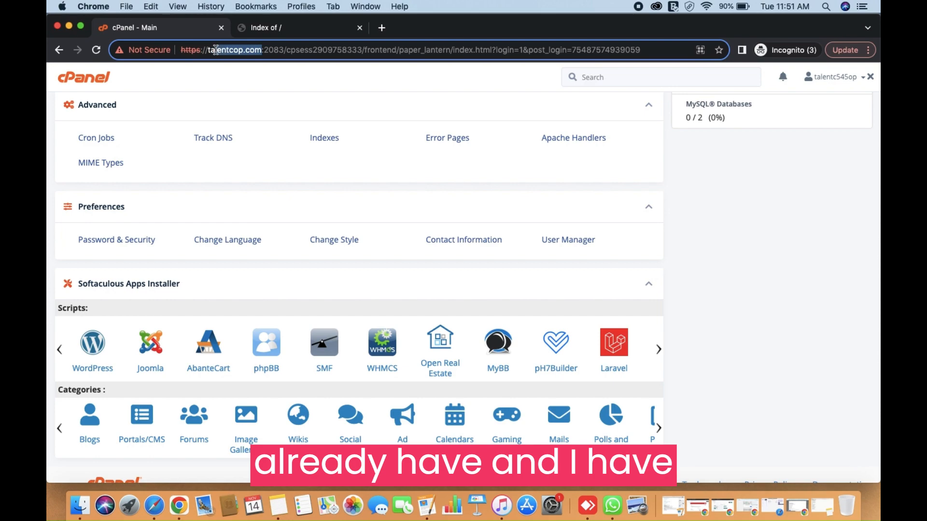
Step: Check the live site's empty 'Index of /' directory listing, then go back to the cPanel dashboard
{"action": "scroll", "coordinate": [356, 174], "scroll_direction": "up", "scroll_amount": 10}
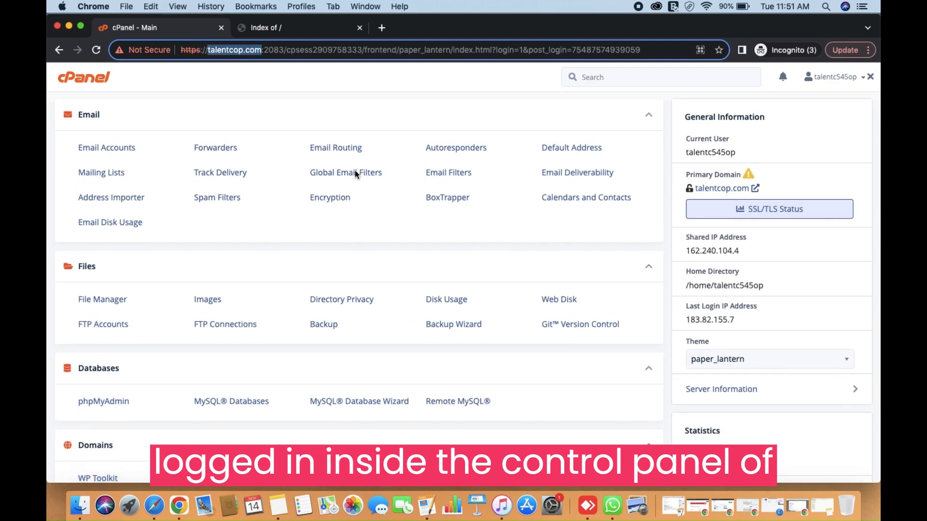
{"action": "scroll", "coordinate": [384, 249], "scroll_direction": "down", "scroll_amount": 15}
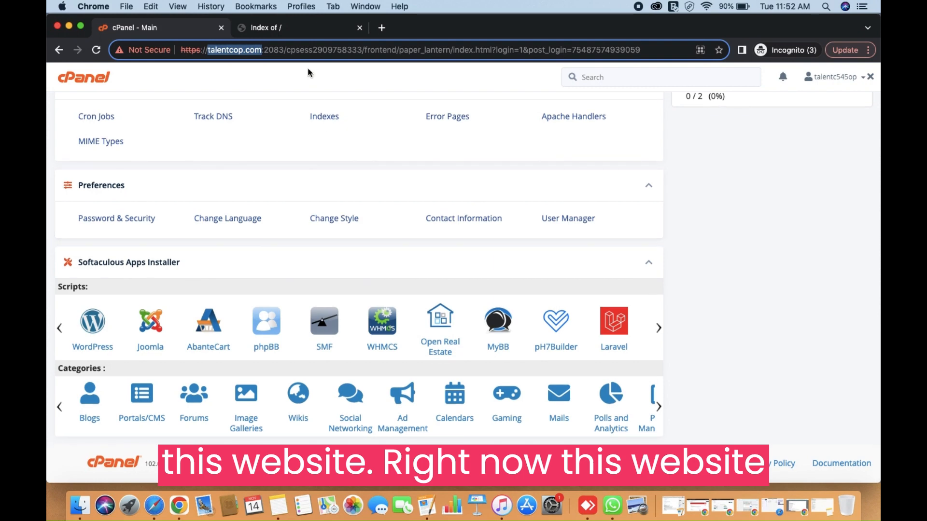
{"action": "left_click", "coordinate": [298, 29]}
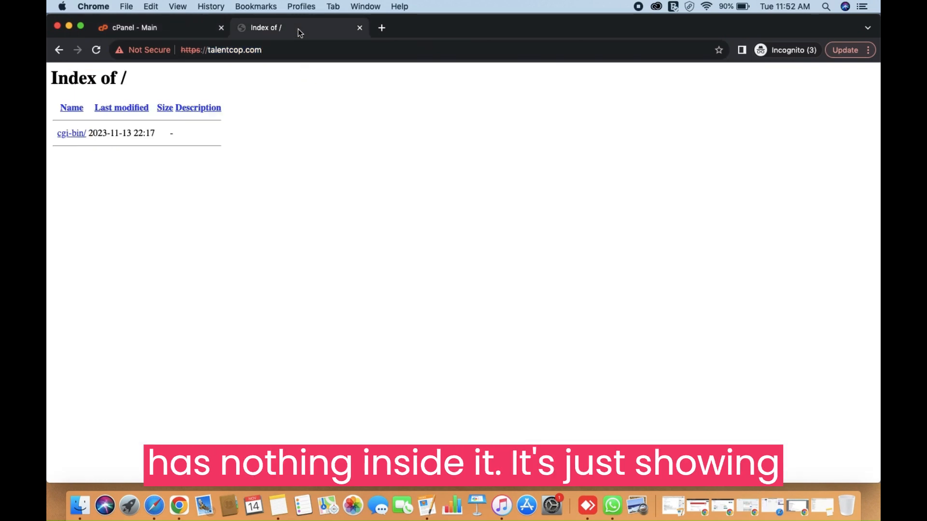
{"action": "triple_click", "coordinate": [51, 76]}
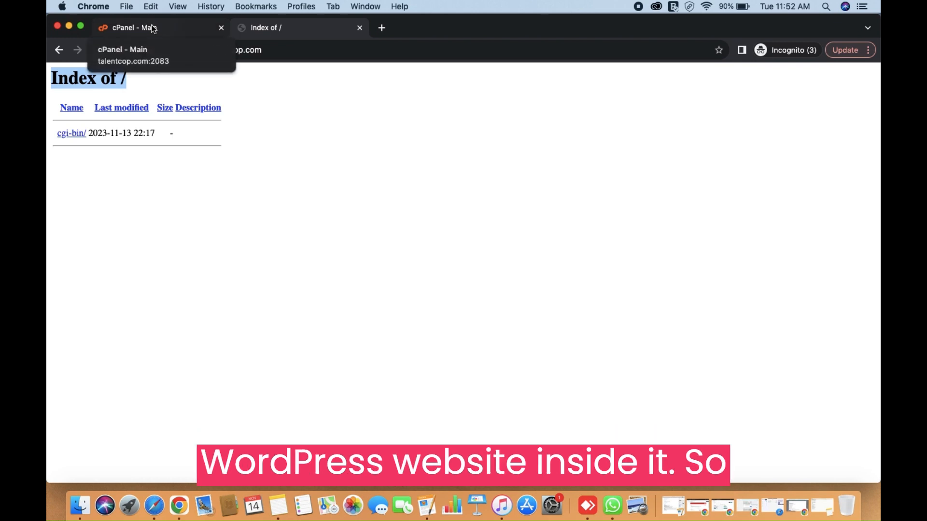
{"action": "left_click", "coordinate": [152, 28]}
{"action": "scroll", "coordinate": [325, 255], "scroll_direction": "down", "scroll_amount": 1}
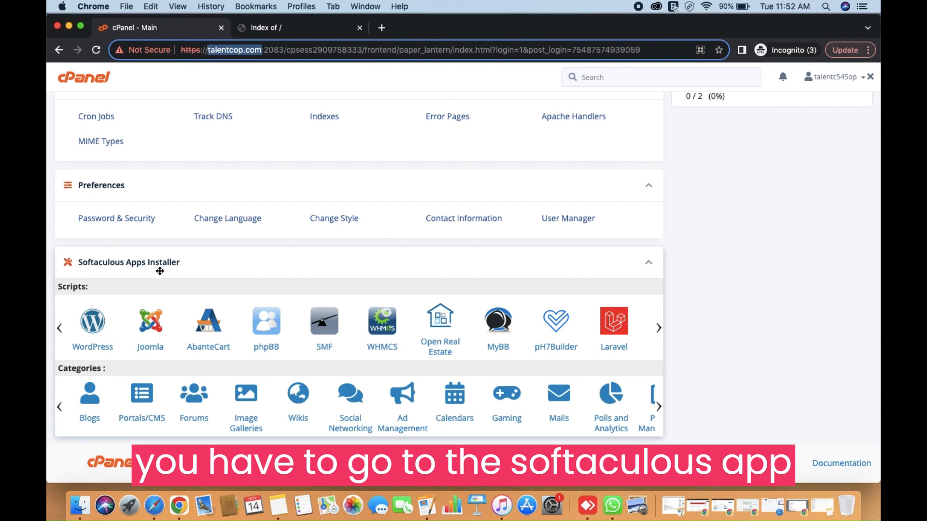
Step: Open WordPress in Softaculous Apps Installer and bring up its Install form
{"action": "left_click", "coordinate": [84, 355]}
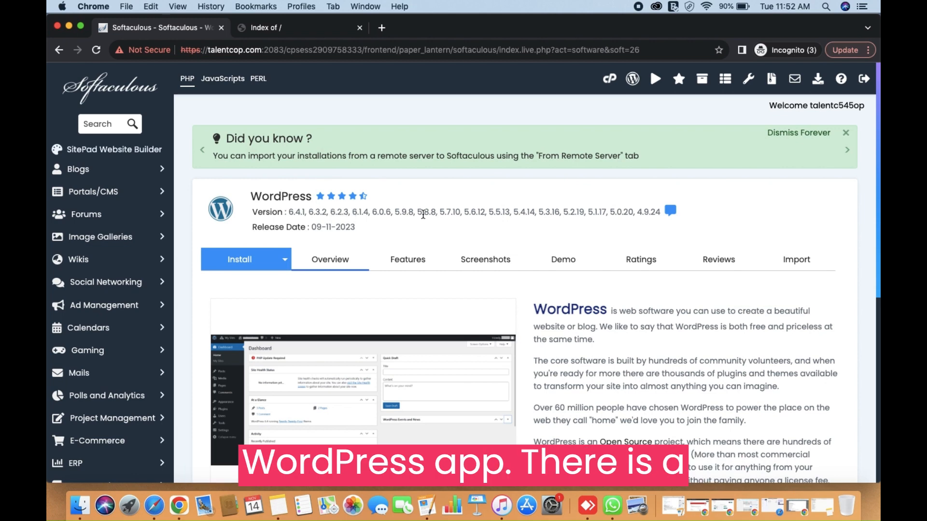
{"action": "scroll", "coordinate": [408, 261], "scroll_direction": "down", "scroll_amount": 5}
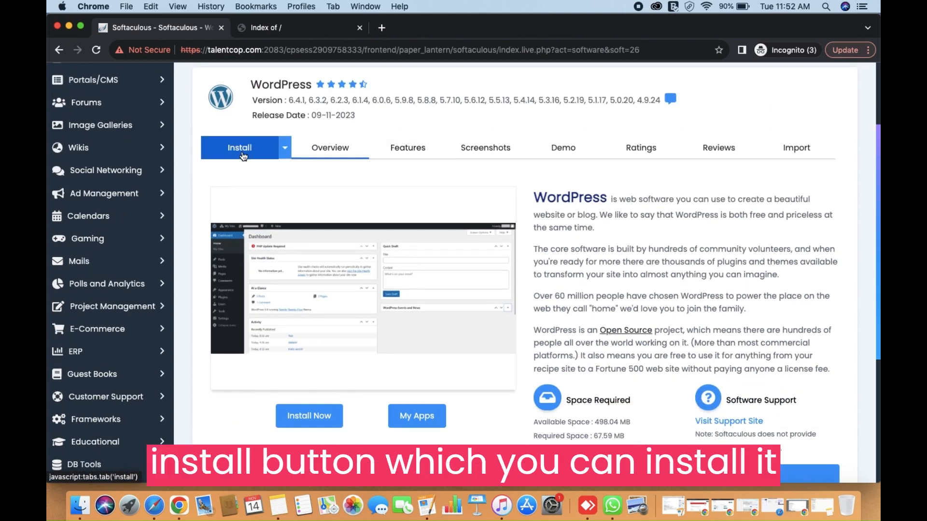
{"action": "left_click", "coordinate": [242, 157]}
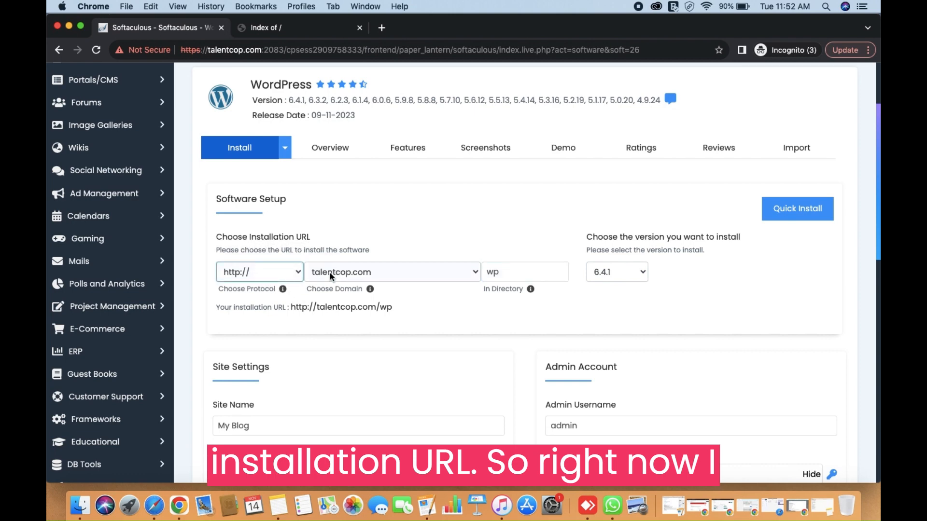
{"action": "left_click", "coordinate": [298, 272]}
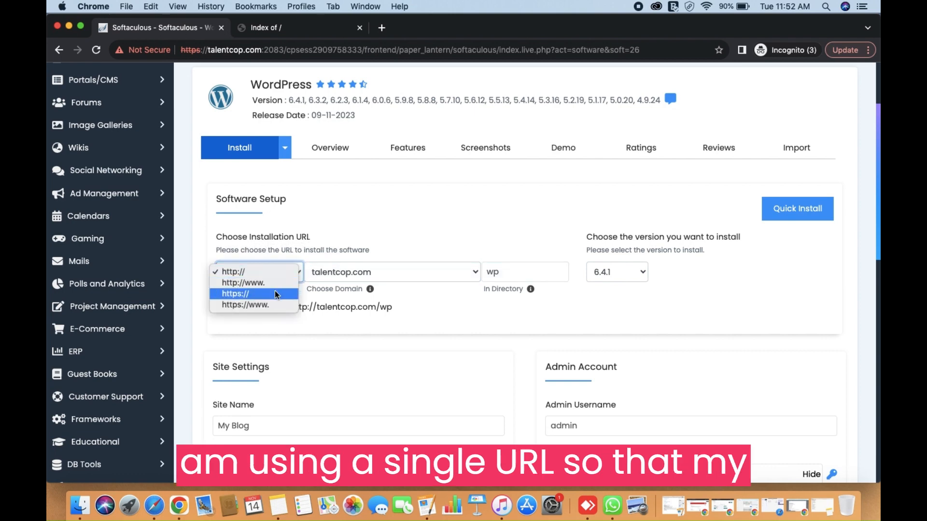
{"action": "left_click", "coordinate": [245, 295]}
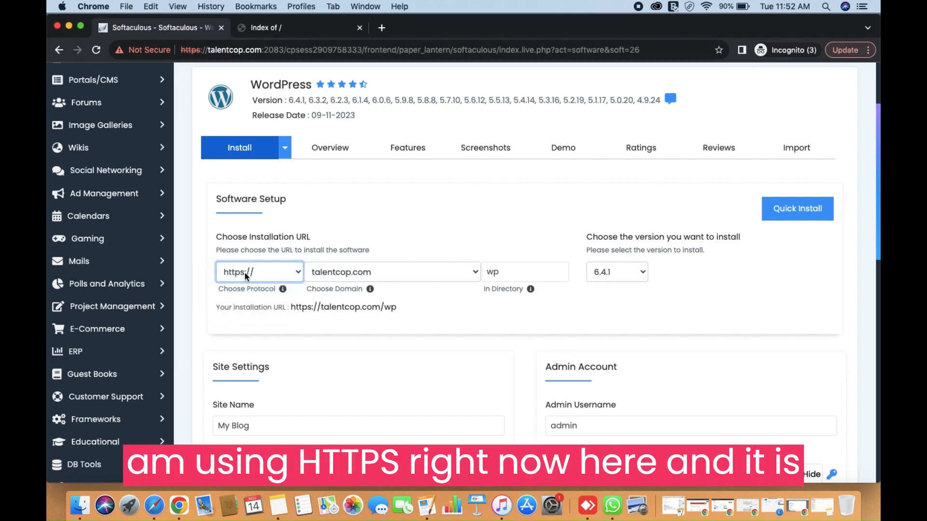
{"action": "left_click", "coordinate": [498, 271]}
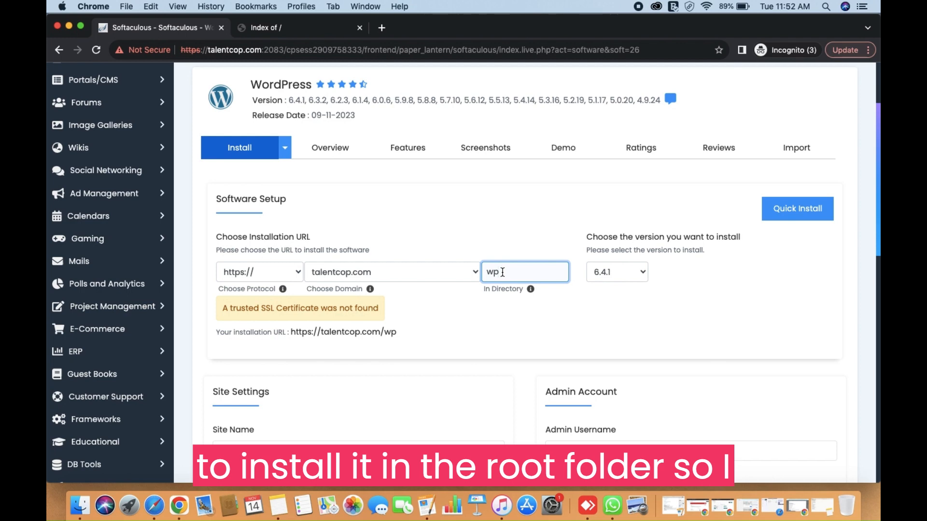
{"action": "key", "text": "BackSpace"}
{"action": "key", "text": "BackSpace"}
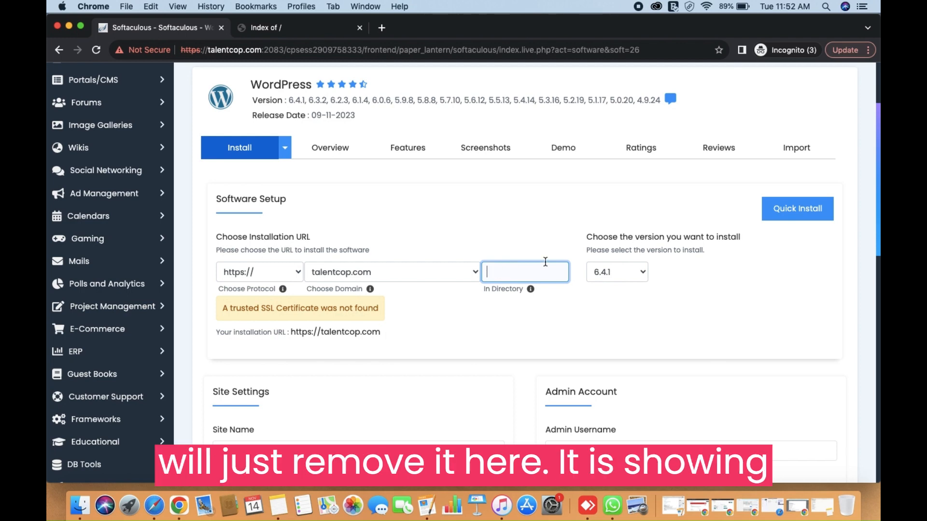
{"action": "left_click", "coordinate": [618, 272]}
{"action": "left_click", "coordinate": [618, 274]}
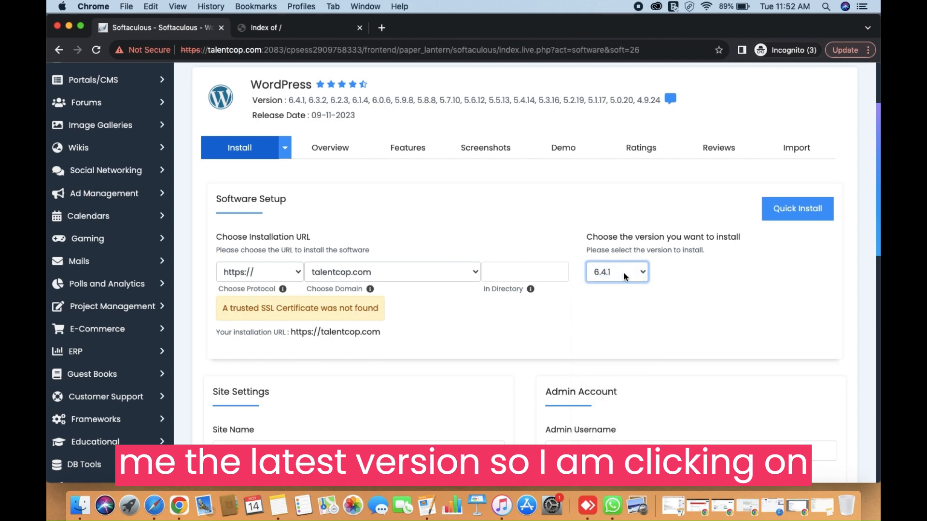
Step: Replace the default site name 'My Blog' with 'Travelop' and clear the default site description
{"action": "scroll", "coordinate": [436, 315], "scroll_direction": "down", "scroll_amount": 5}
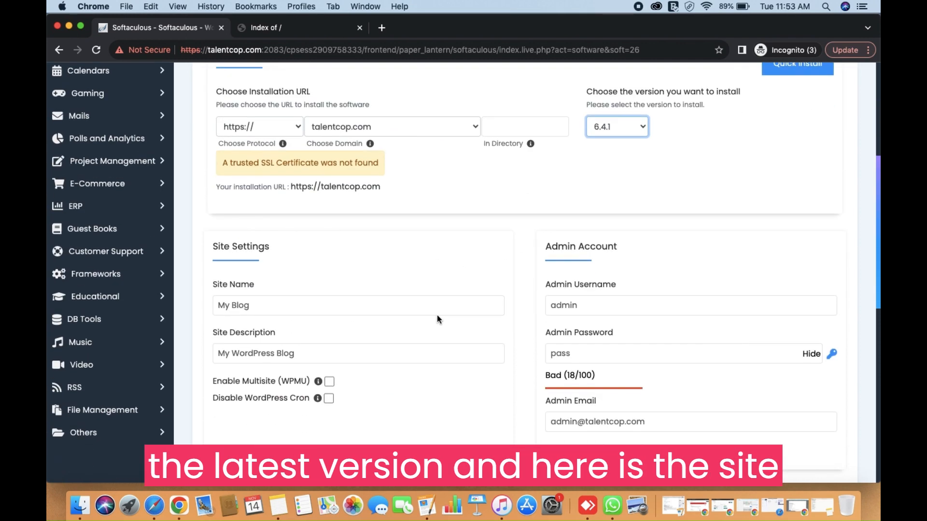
{"action": "left_click_drag", "start_coordinate": [265, 309], "coordinate": [175, 302]}
{"action": "key", "text": "BackSpace"}
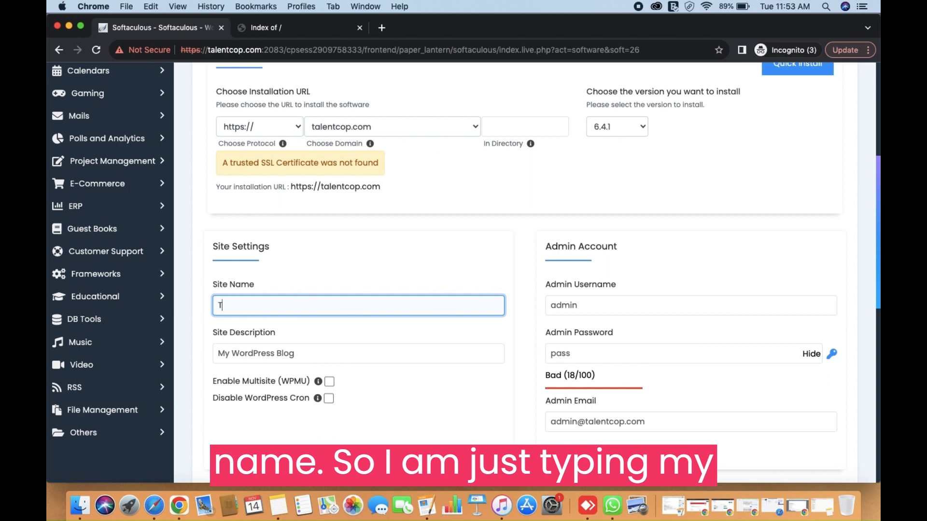
{"action": "type", "text": "Travel"}
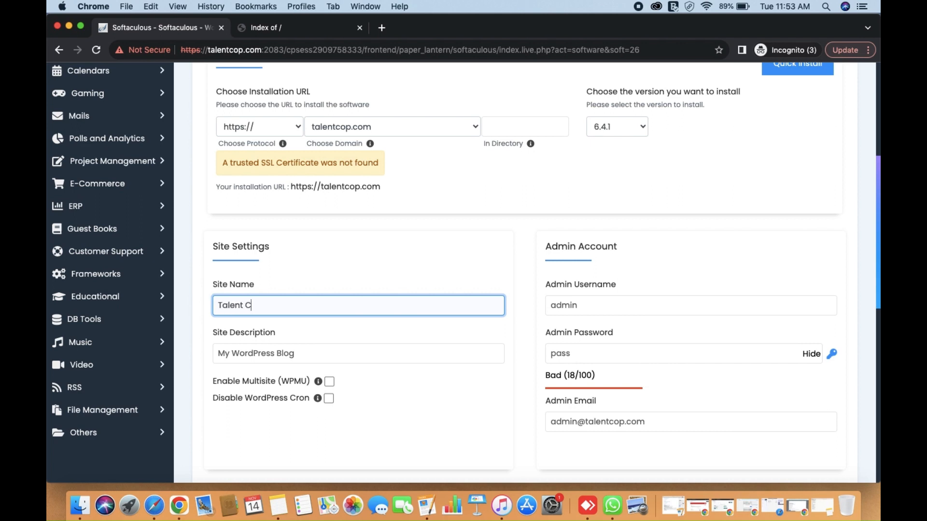
{"action": "type", "text": "op"}
{"action": "left_click", "coordinate": [243, 351]}
{"action": "key", "text": "super+a"}
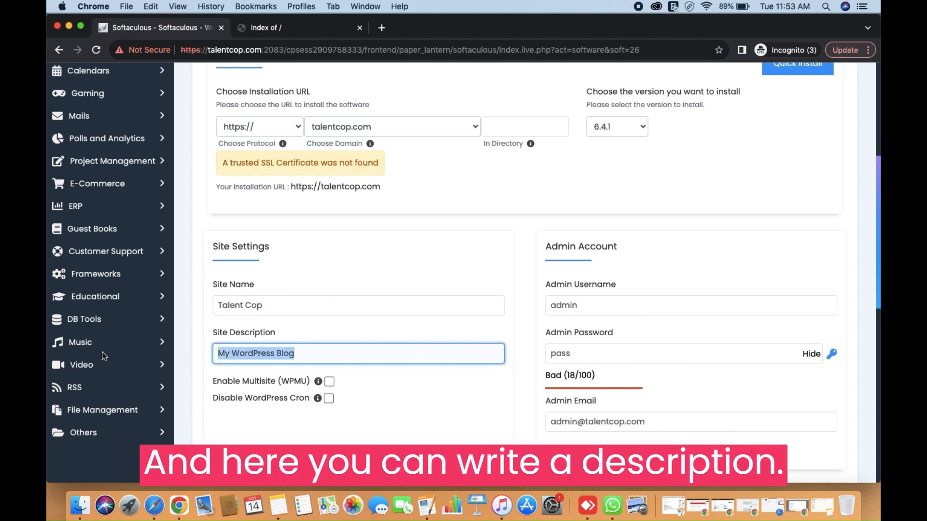
{"action": "key", "text": "BackSpace"}
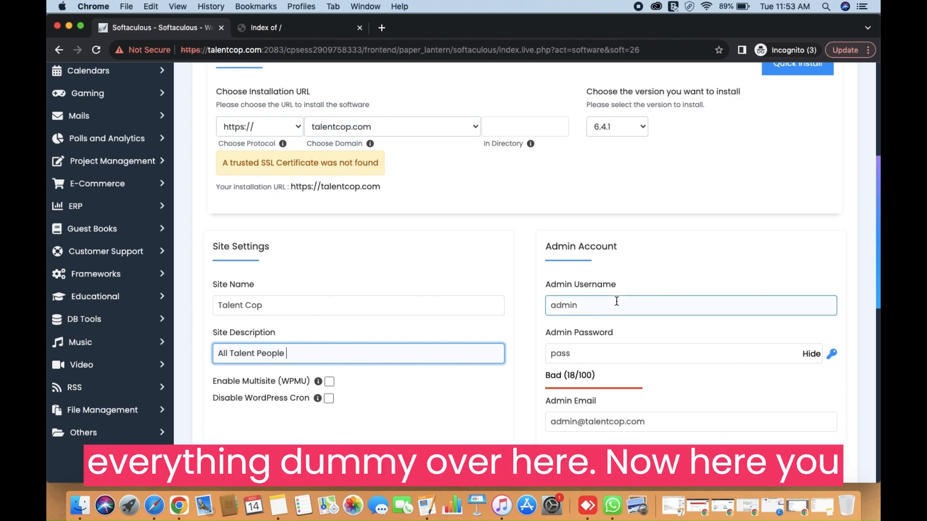
Step: Replace the default admin username with a custom username
{"action": "scroll", "coordinate": [592, 305], "scroll_direction": "down", "scroll_amount": 3}
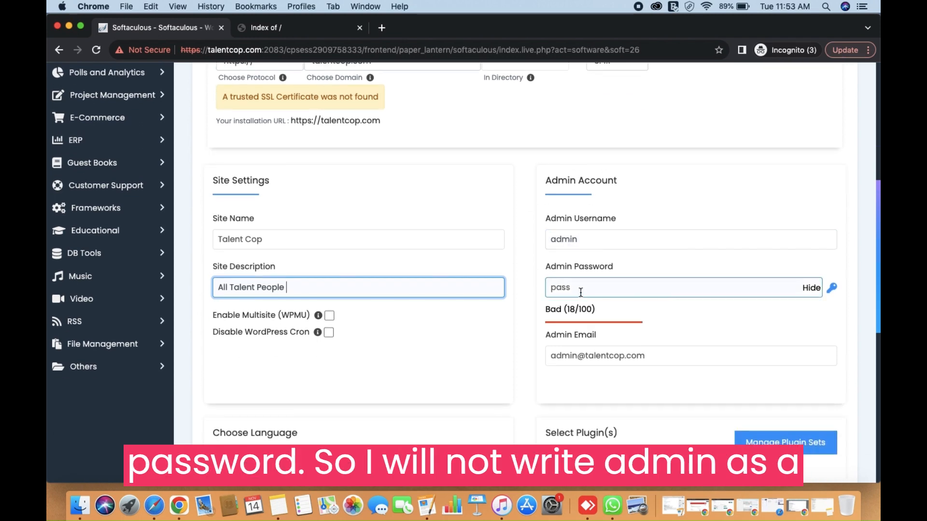
{"action": "left_click", "coordinate": [571, 239]}
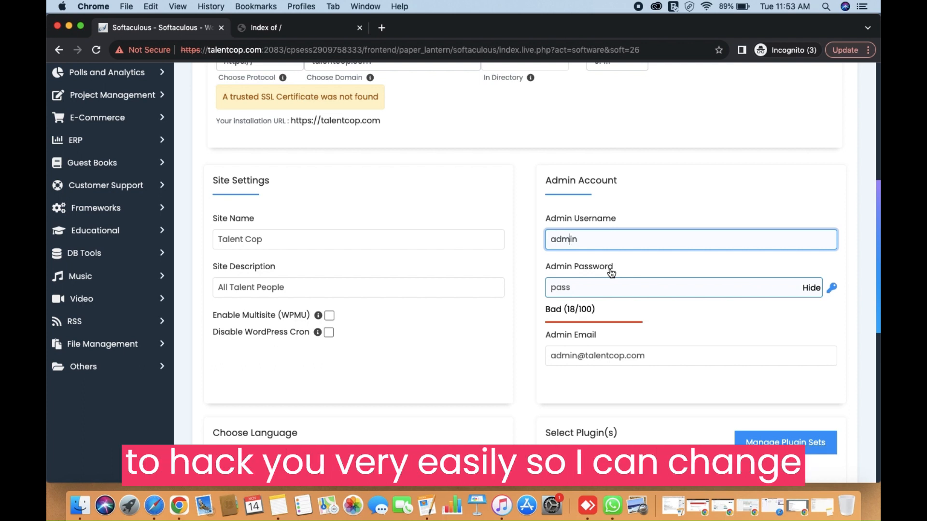
{"action": "type", "text": "22@!122"}
Step: Generate a strong admin password, then select the password and username to copy them
{"action": "left_click", "coordinate": [586, 290]}
{"action": "left_click_drag", "start_coordinate": [586, 289], "coordinate": [526, 295]}
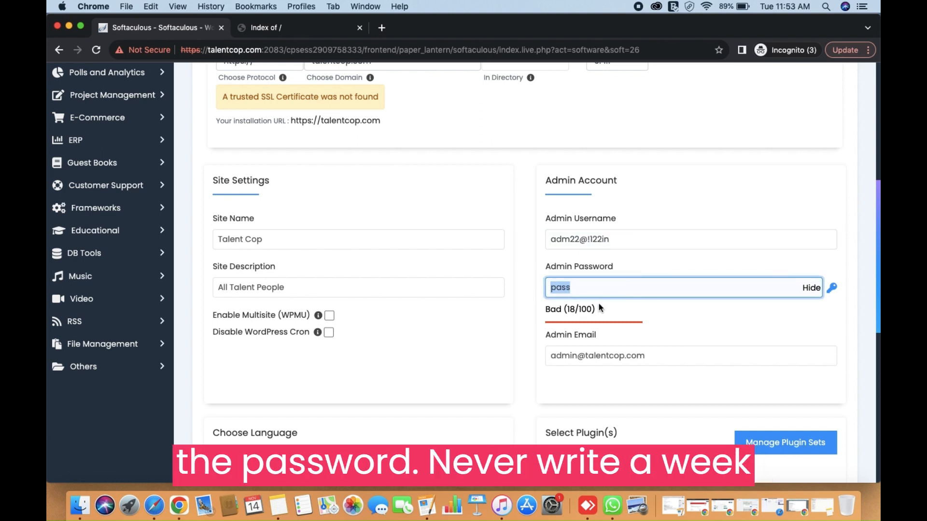
{"action": "left_click", "coordinate": [832, 288]}
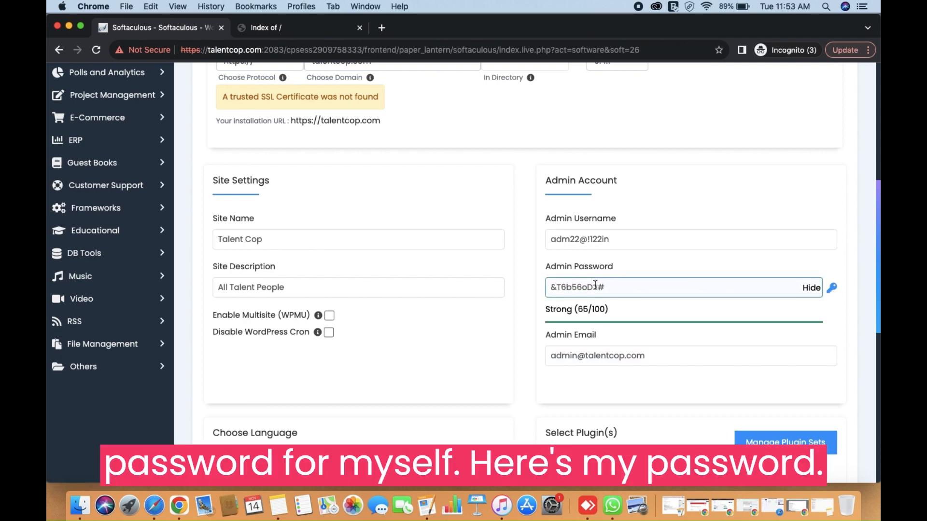
{"action": "left_click_drag", "start_coordinate": [613, 287], "coordinate": [529, 290]}
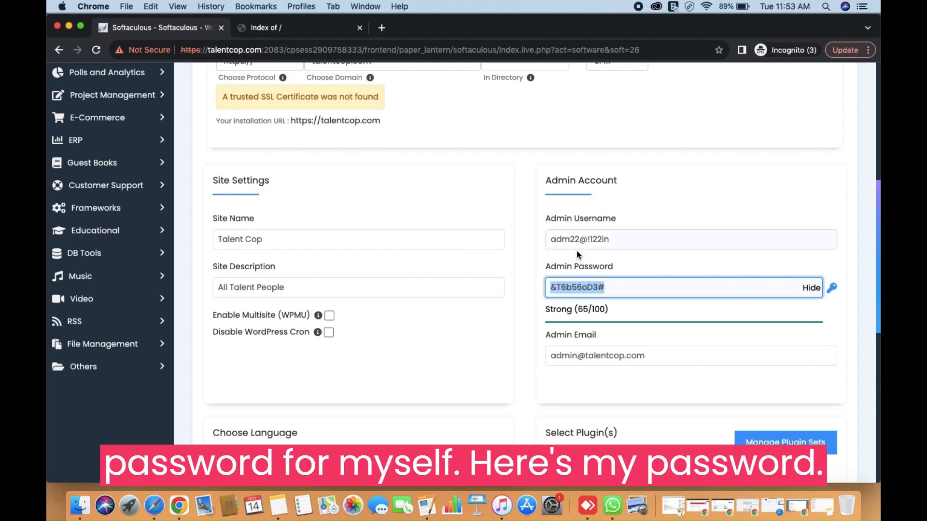
{"action": "left_click_drag", "start_coordinate": [617, 240], "coordinate": [531, 244]}
{"action": "key", "text": "super+c"}
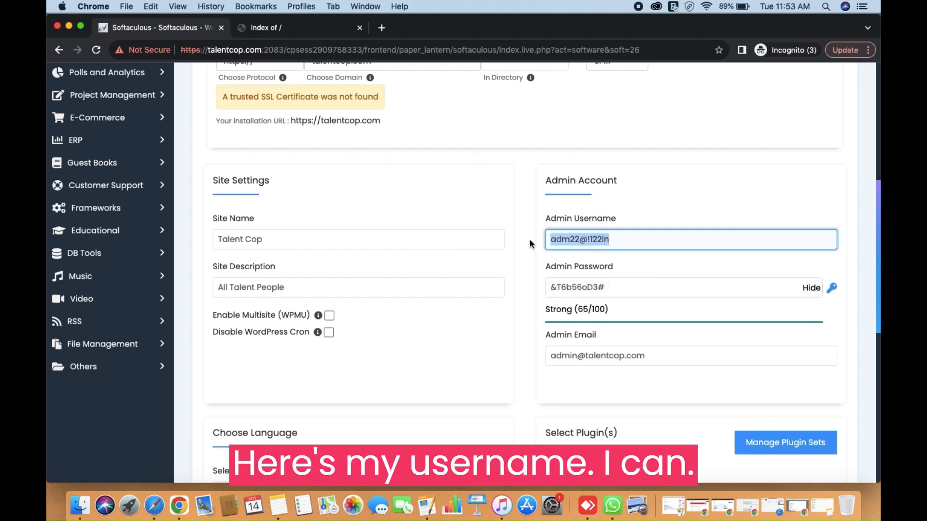
Step: Search 'notepad online' in a new tab and open the Online Notepad site
{"action": "left_click", "coordinate": [382, 28]}
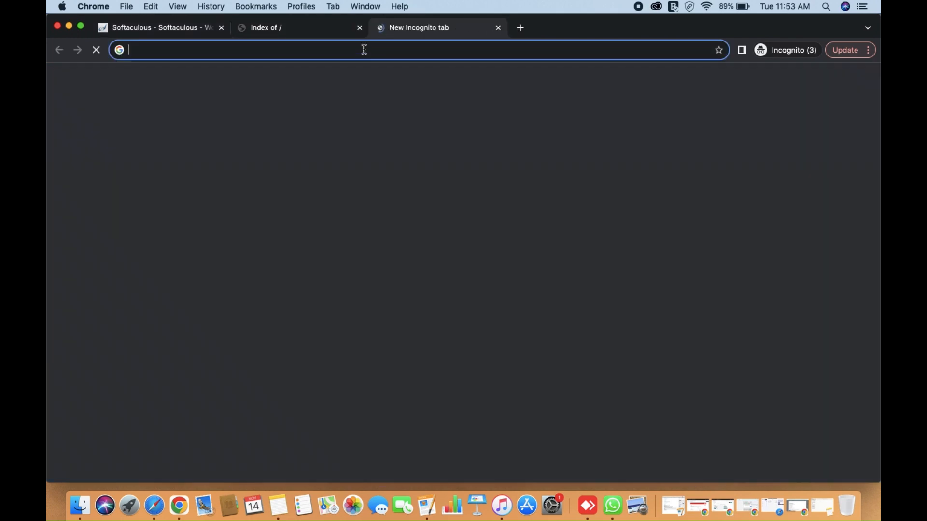
{"action": "type", "text": "note"}
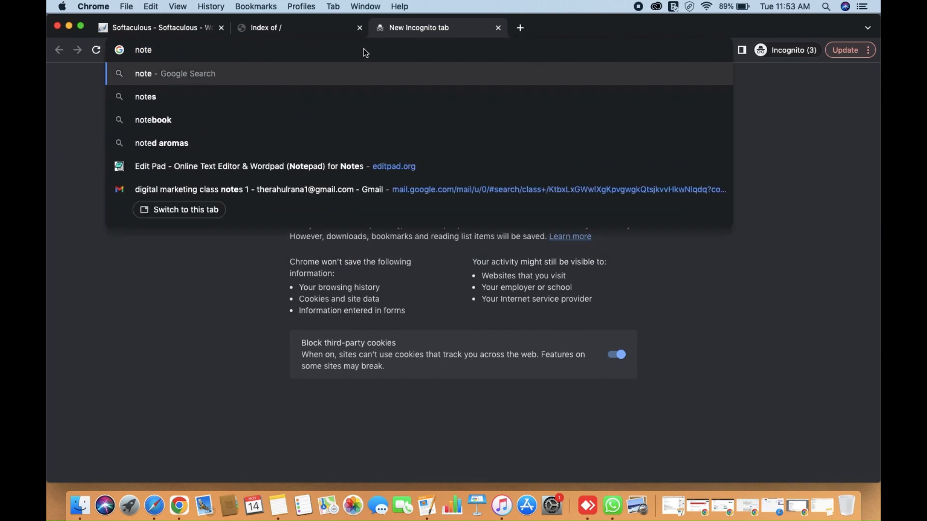
{"action": "type", "text": "pad online"}
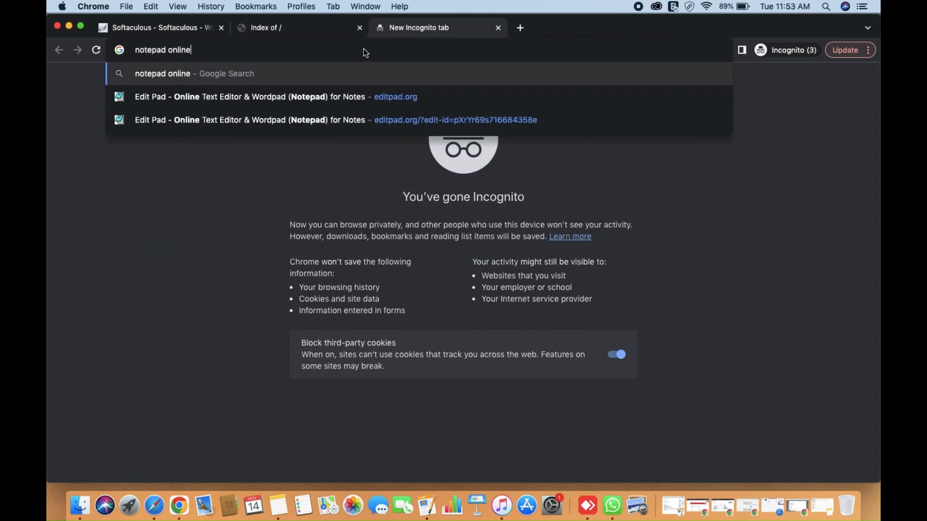
{"action": "key", "text": "Return"}
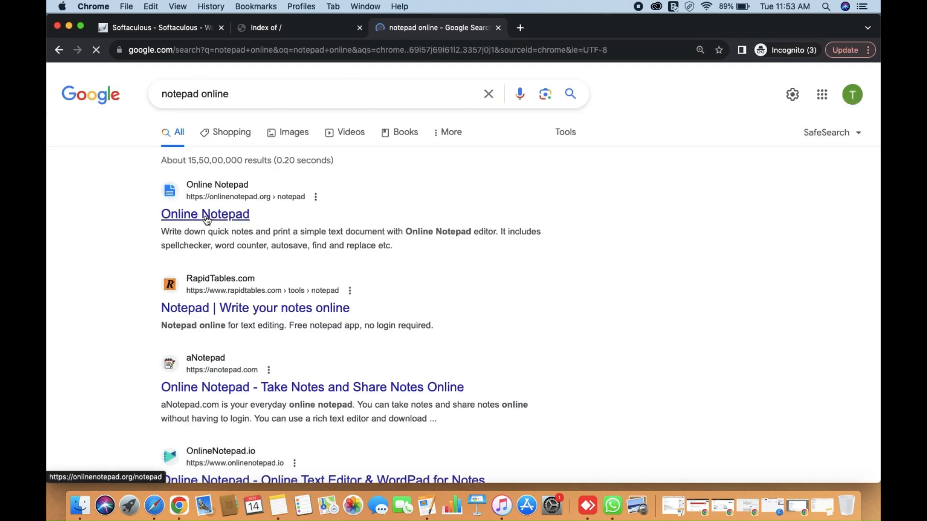
{"action": "left_click", "coordinate": [207, 220]}
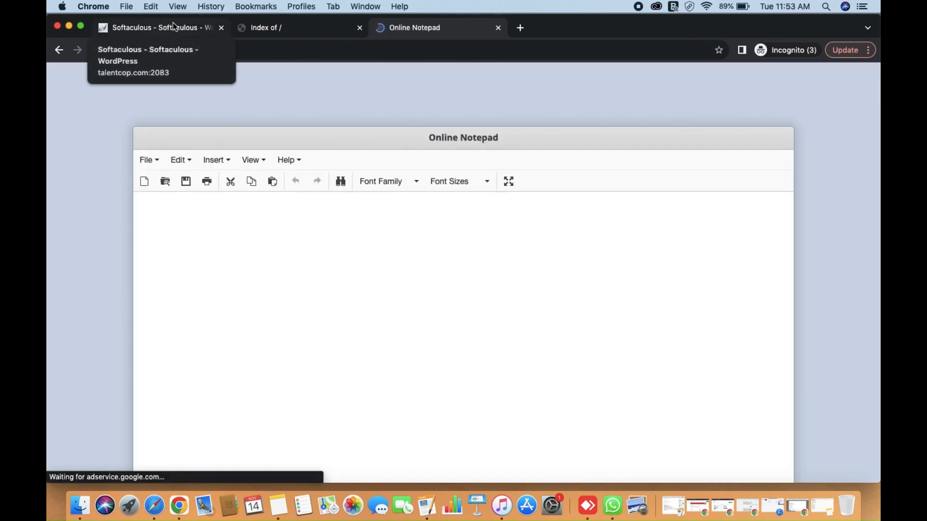
Step: Paste the admin username into the empty online notepad
{"action": "left_click", "coordinate": [170, 27]}
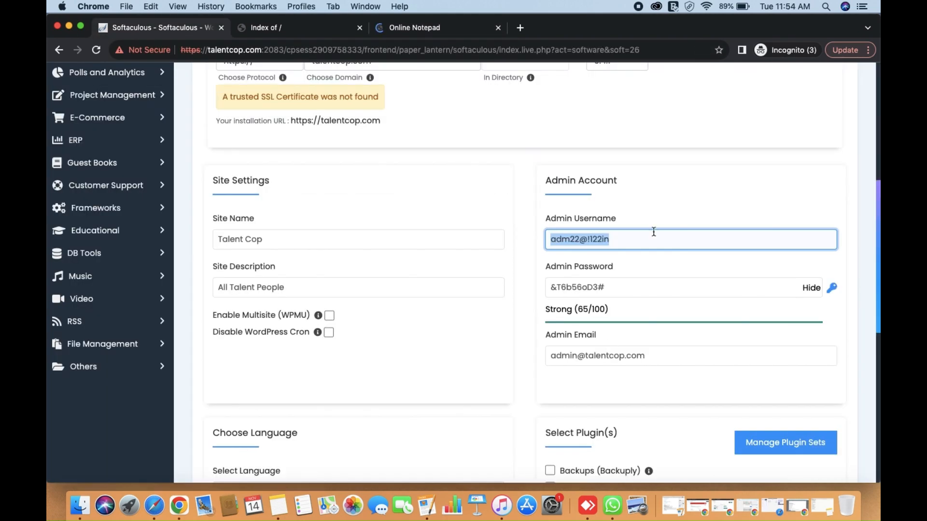
{"action": "left_click", "coordinate": [411, 29]}
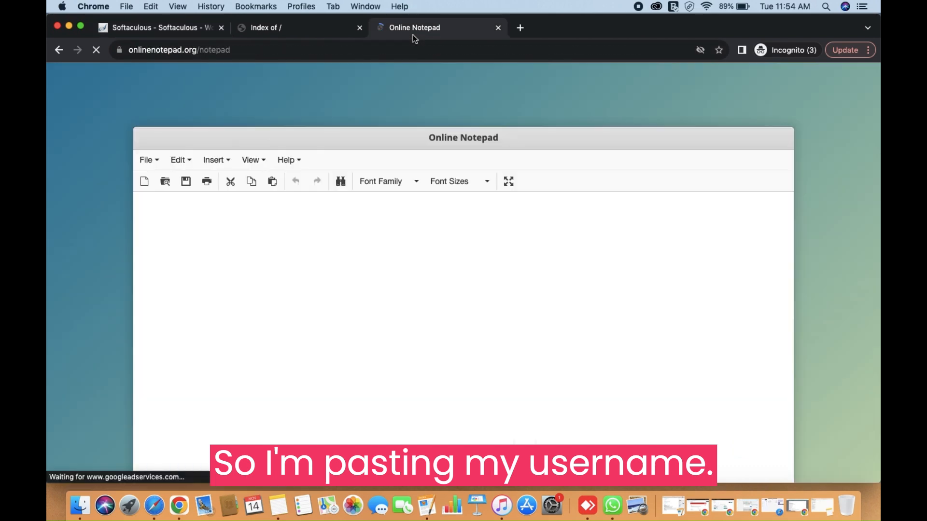
{"action": "left_click", "coordinate": [232, 228]}
{"action": "key", "text": "super+v"}
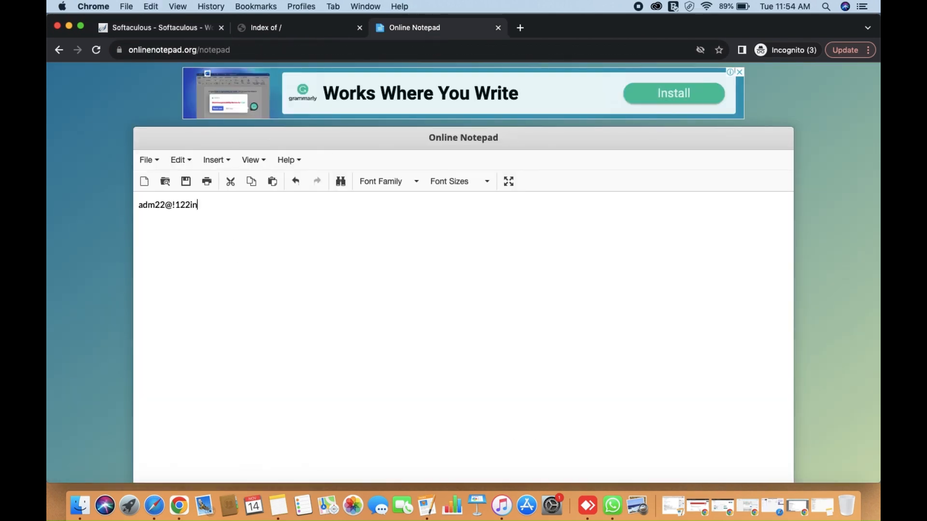
Step: Copy the admin password and paste it on a new notepad line, dismissing the advertisement first
{"action": "left_click", "coordinate": [142, 30]}
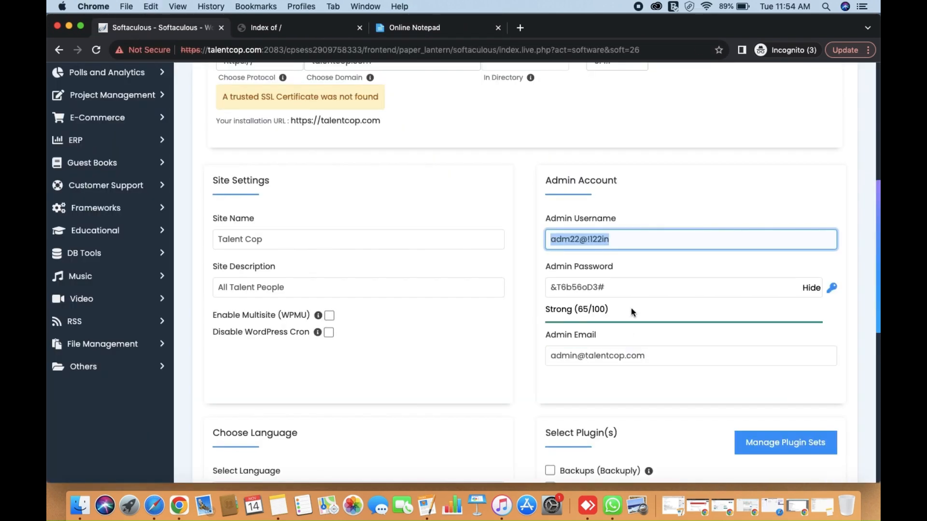
{"action": "left_click", "coordinate": [621, 288]}
{"action": "key", "text": "super+a"}
{"action": "key", "text": "super+c"}
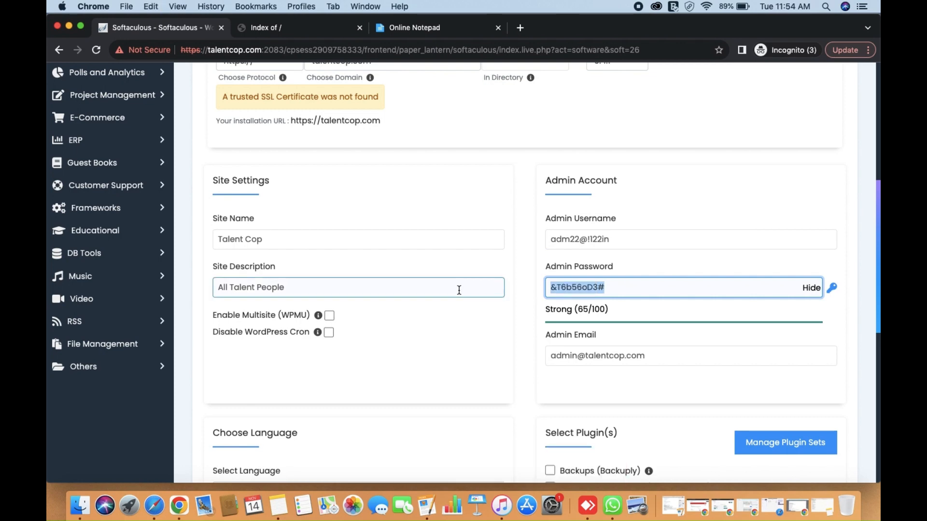
{"action": "left_click", "coordinate": [402, 28]}
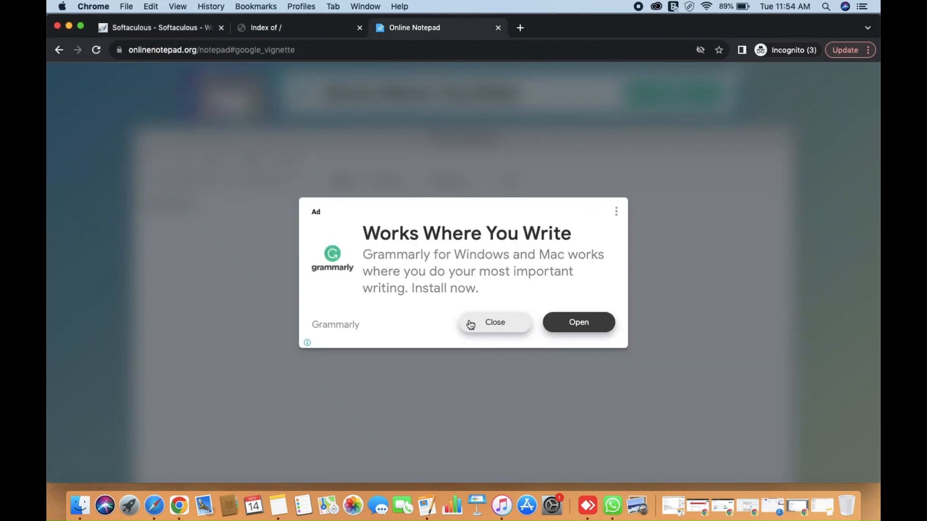
{"action": "left_click", "coordinate": [491, 323]}
{"action": "left_click", "coordinate": [265, 218]}
{"action": "key", "text": "Return"}
{"action": "key", "text": "super+v"}
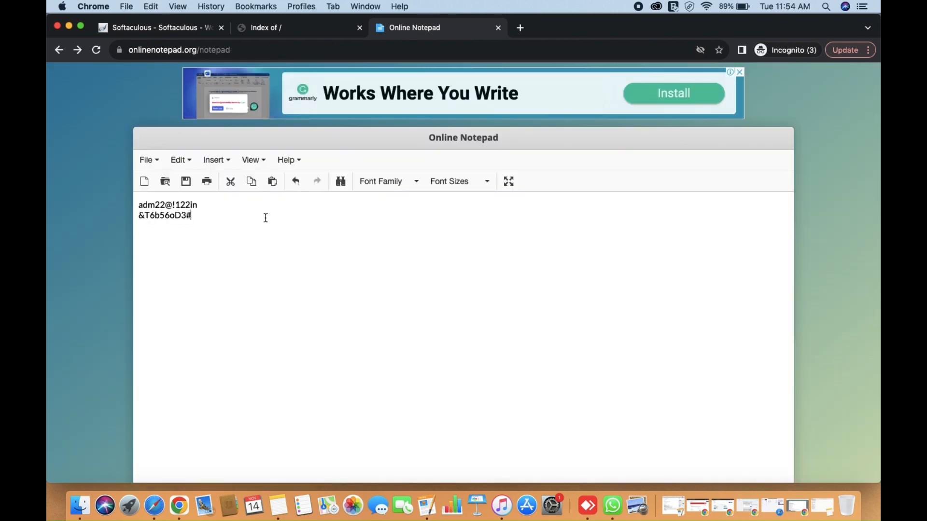
{"action": "left_click", "coordinate": [155, 27]}
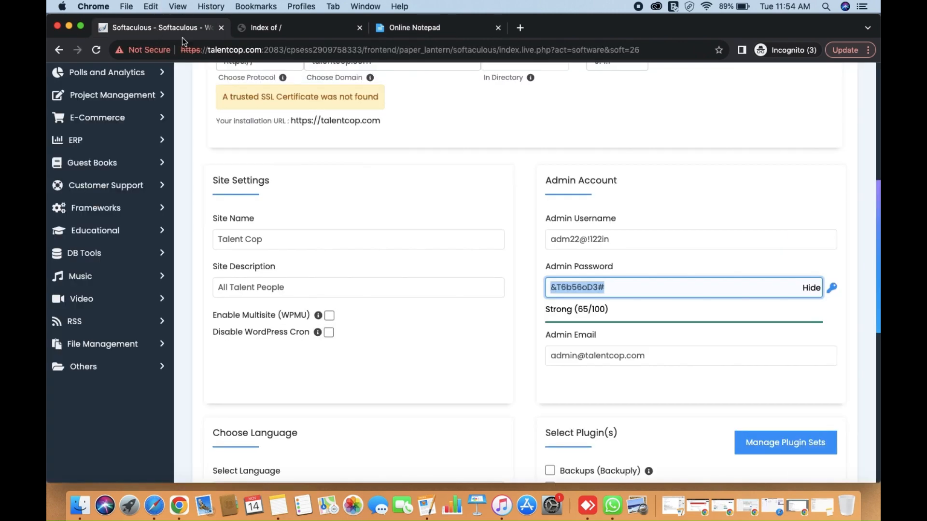
{"action": "scroll", "coordinate": [532, 351], "scroll_direction": "down", "scroll_amount": 1}
{"action": "scroll", "coordinate": [532, 351], "scroll_direction": "down", "scroll_amount": 2}
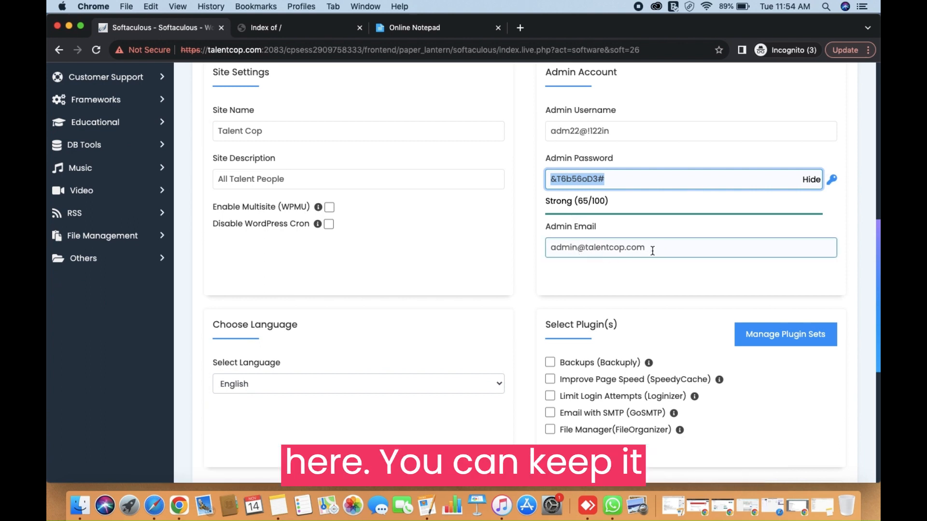
{"action": "key", "text": "Tab"}
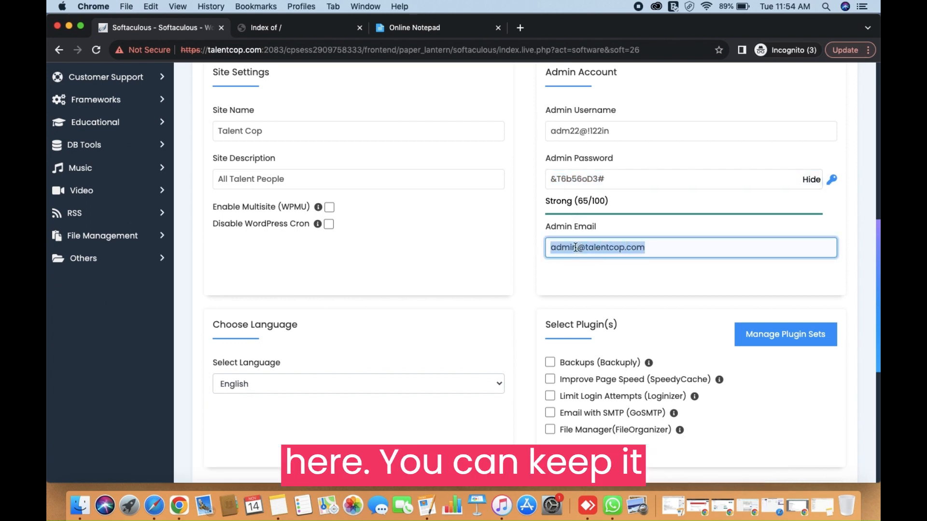
{"action": "left_click", "coordinate": [576, 247]}
{"action": "double_click", "coordinate": [577, 247]}
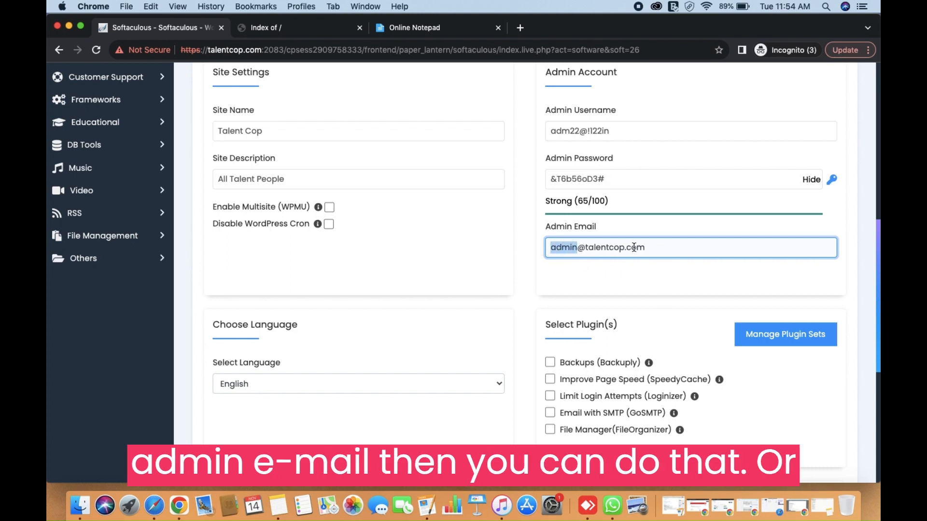
{"action": "scroll", "coordinate": [534, 293], "scroll_direction": "down", "scroll_amount": 2}
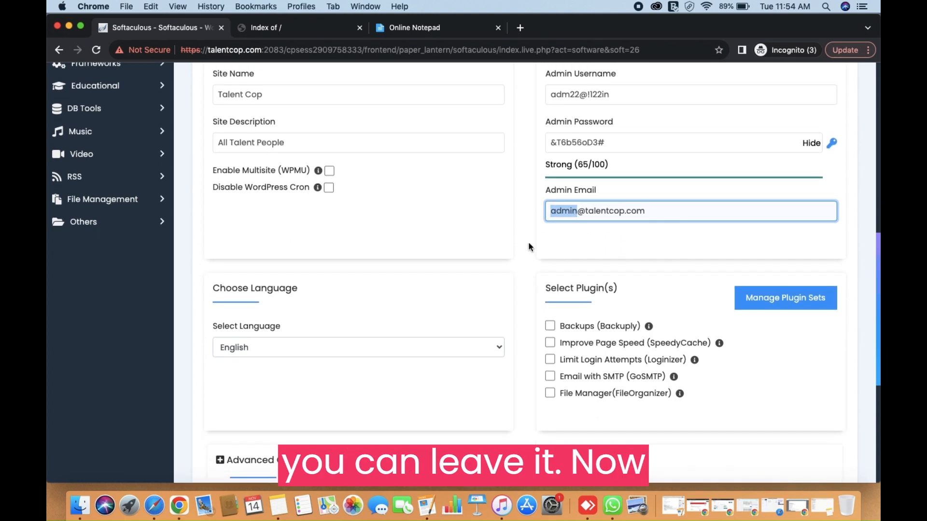
{"action": "scroll", "coordinate": [485, 285], "scroll_direction": "down", "scroll_amount": 5}
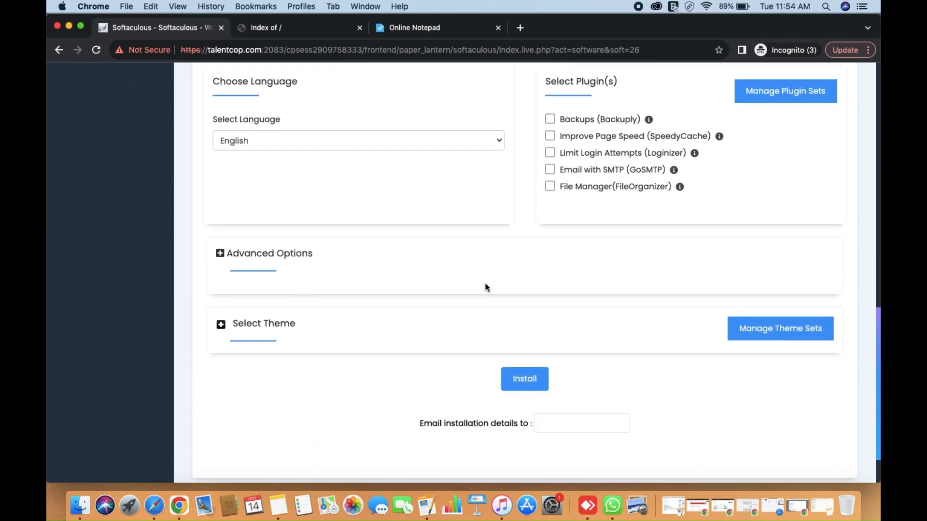
{"action": "scroll", "coordinate": [486, 287], "scroll_direction": "up", "scroll_amount": 1}
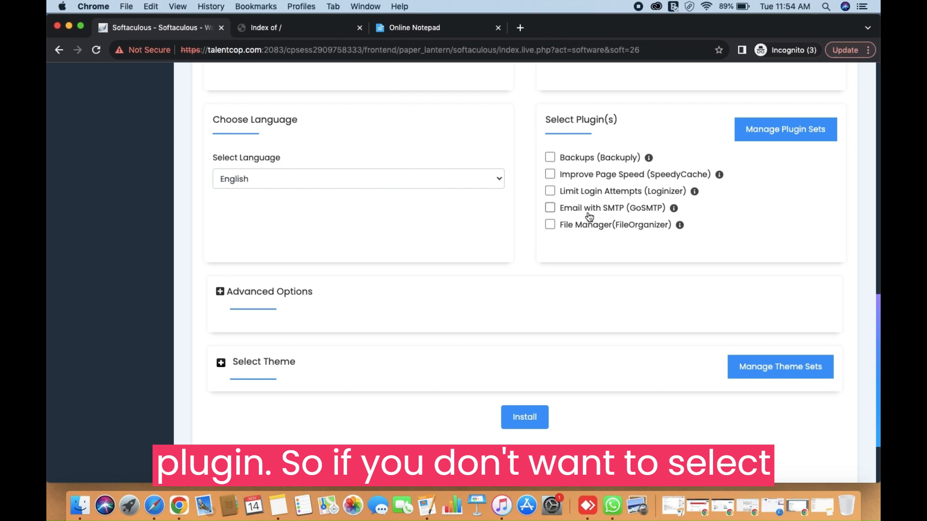
{"action": "scroll", "coordinate": [466, 277], "scroll_direction": "down", "scroll_amount": 3}
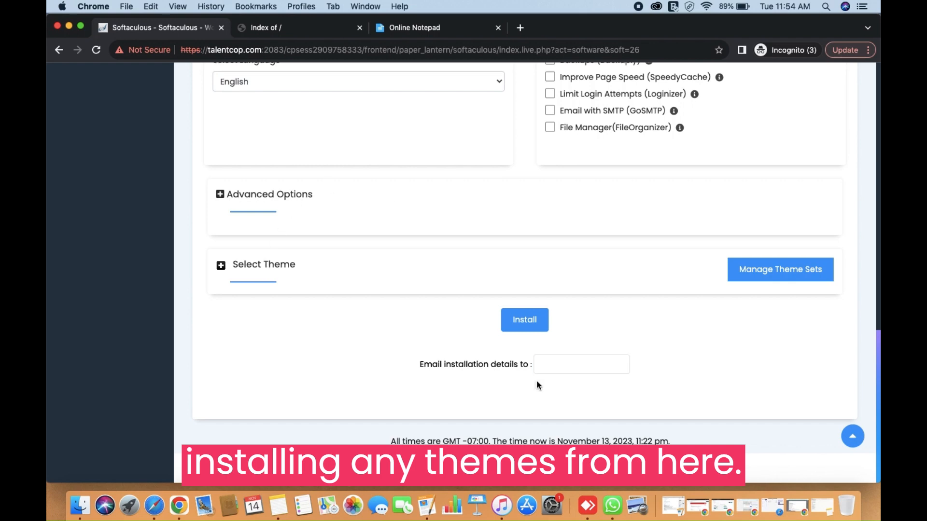
Step: Try installing WordPress and find the invalid-characters error on the admin username
{"action": "left_click", "coordinate": [522, 317]}
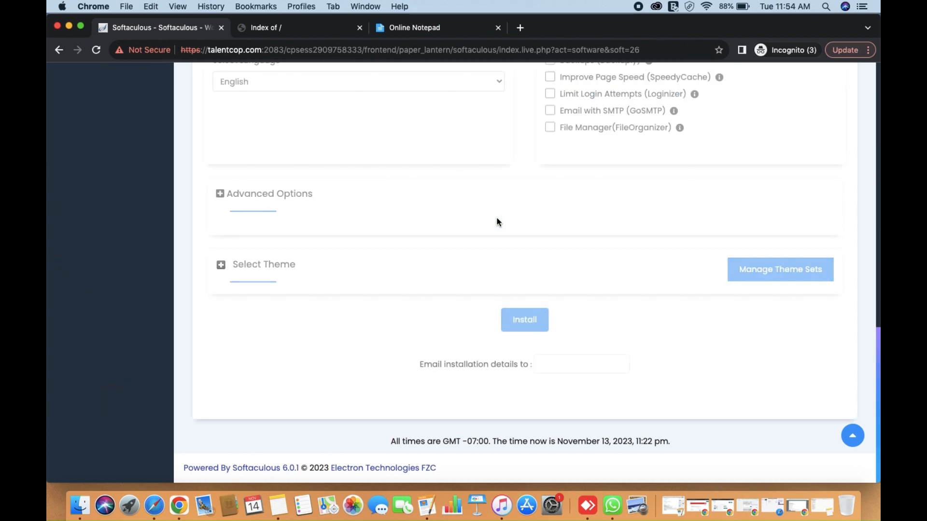
{"action": "scroll", "coordinate": [498, 222], "scroll_direction": "up", "scroll_amount": 6}
{"action": "scroll", "coordinate": [497, 221], "scroll_direction": "up", "scroll_amount": 10}
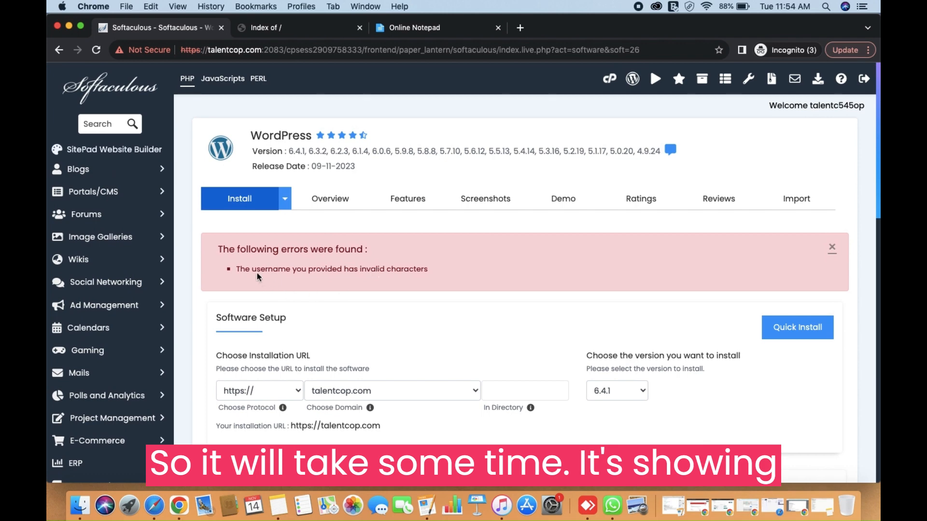
{"action": "left_click_drag", "start_coordinate": [256, 270], "coordinate": [400, 270]}
Step: Remove the invalid characters from the admin username and add '55' to it
{"action": "scroll", "coordinate": [478, 314], "scroll_direction": "down", "scroll_amount": 5}
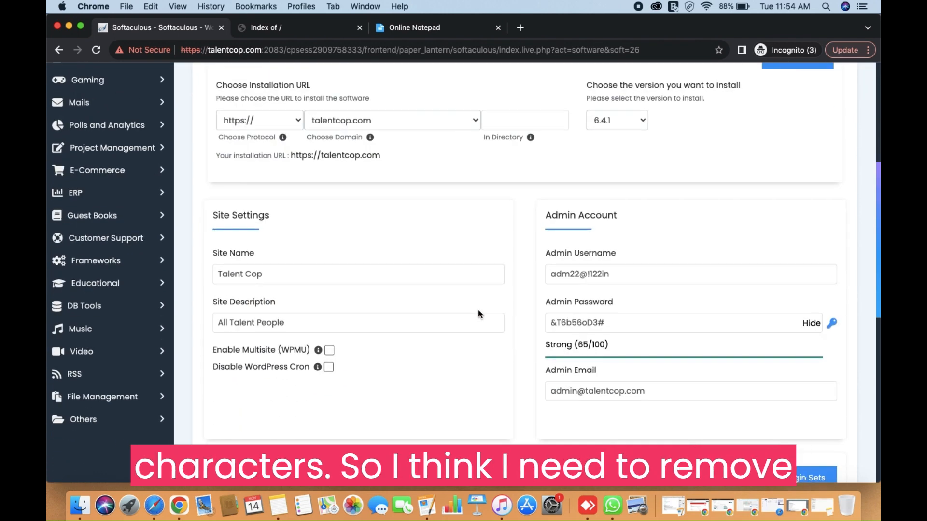
{"action": "left_click", "coordinate": [592, 274]}
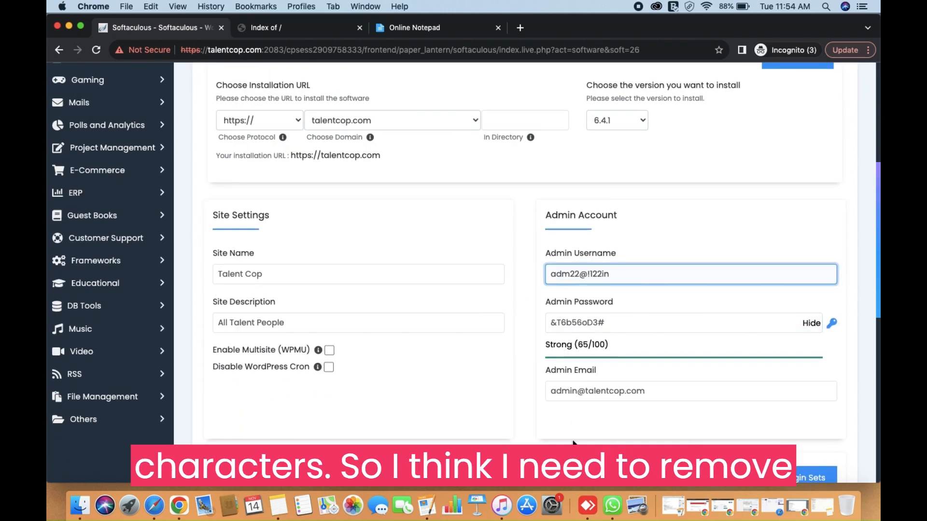
{"action": "key", "text": "BackSpace"}
{"action": "key", "text": "BackSpace"}
{"action": "key", "text": "BackSpace"}
{"action": "type", "text": "55"}
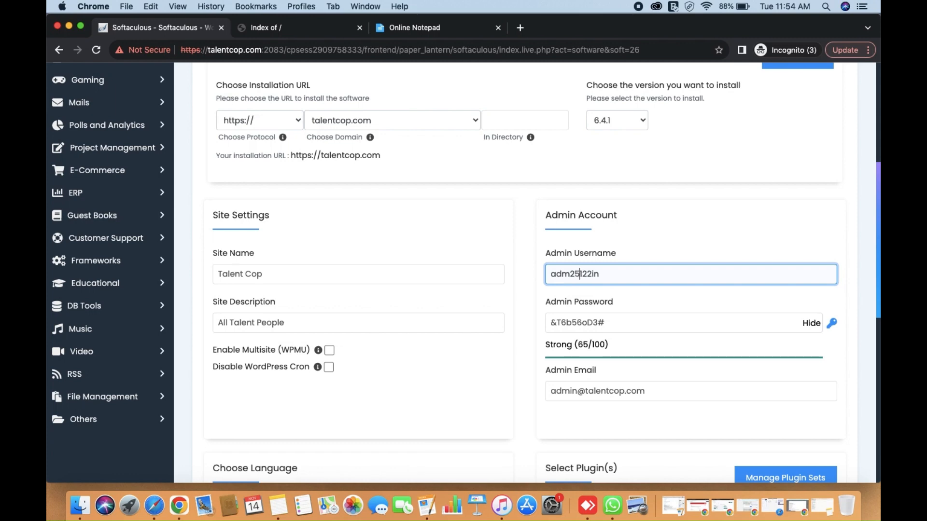
{"action": "scroll", "coordinate": [512, 386], "scroll_direction": "down", "scroll_amount": 8}
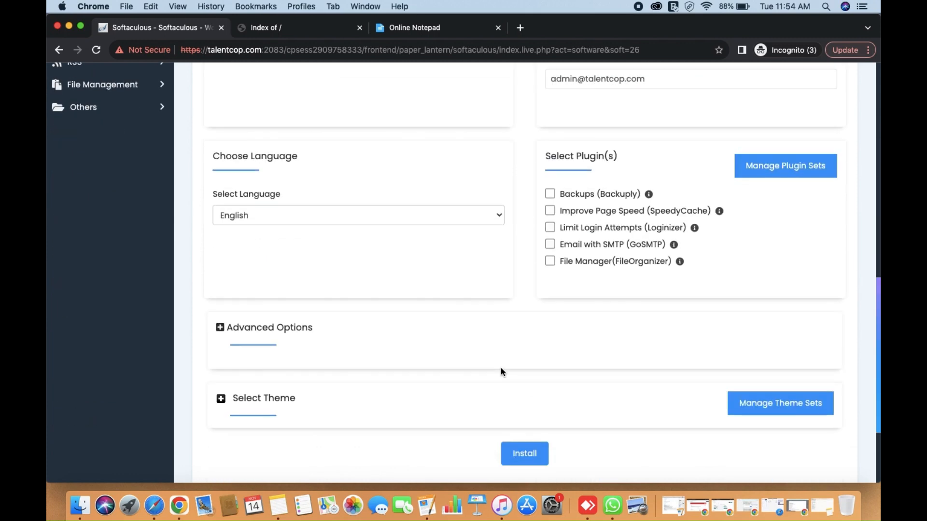
{"action": "left_click", "coordinate": [519, 404]}
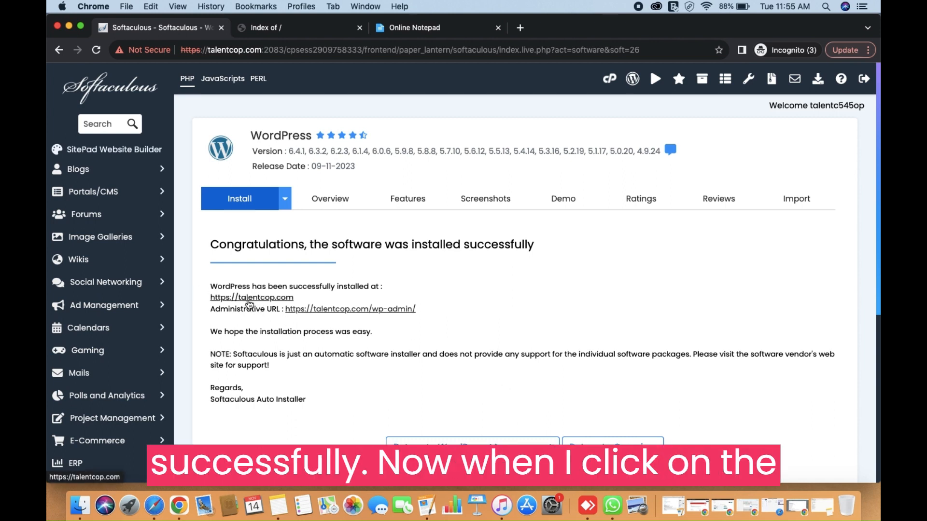
{"action": "left_click", "coordinate": [249, 298]}
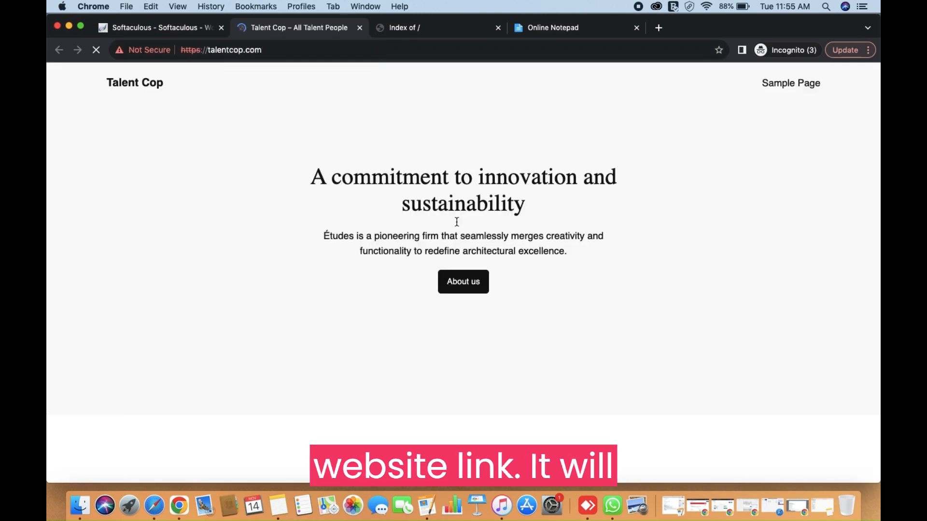
Step: Compare the new Talent Cop home page with the old 'Index of /' listing, then return to the success page
{"action": "left_click_drag", "start_coordinate": [310, 174], "coordinate": [577, 279]}
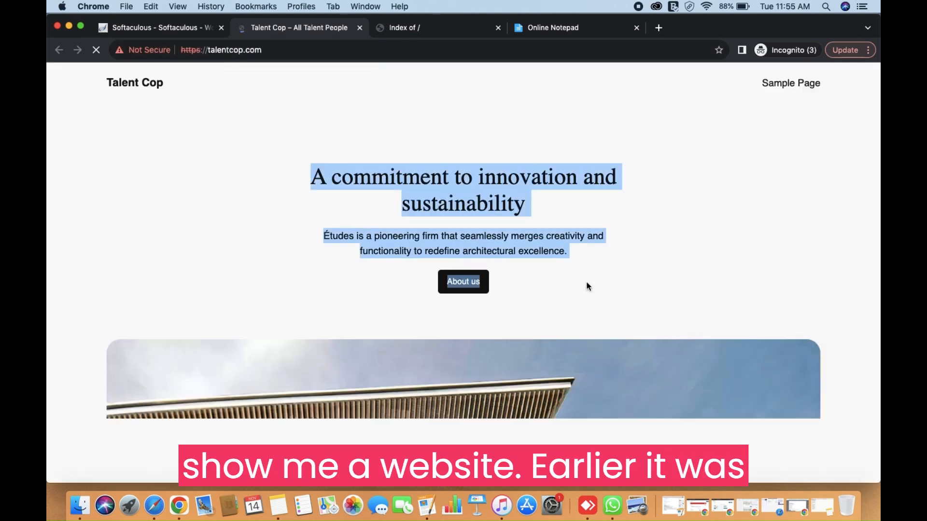
{"action": "left_click", "coordinate": [435, 28]}
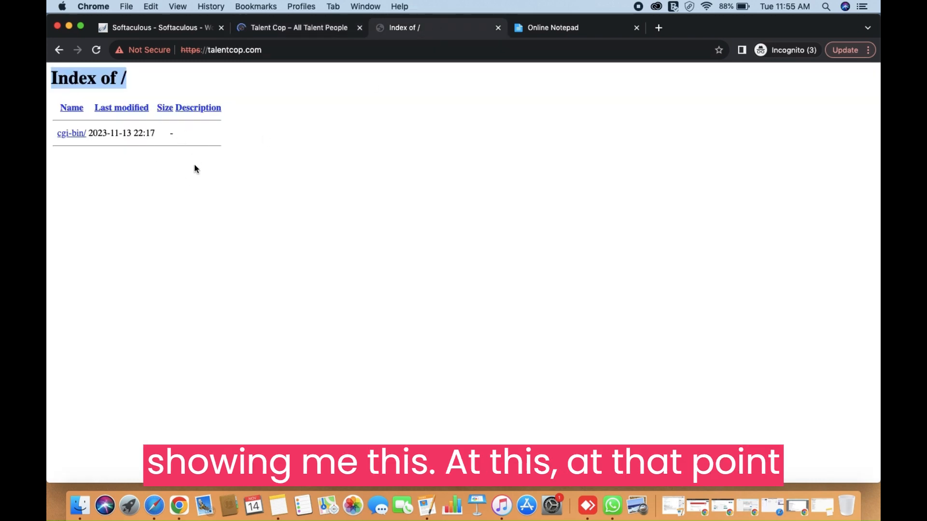
{"action": "left_click", "coordinate": [312, 30]}
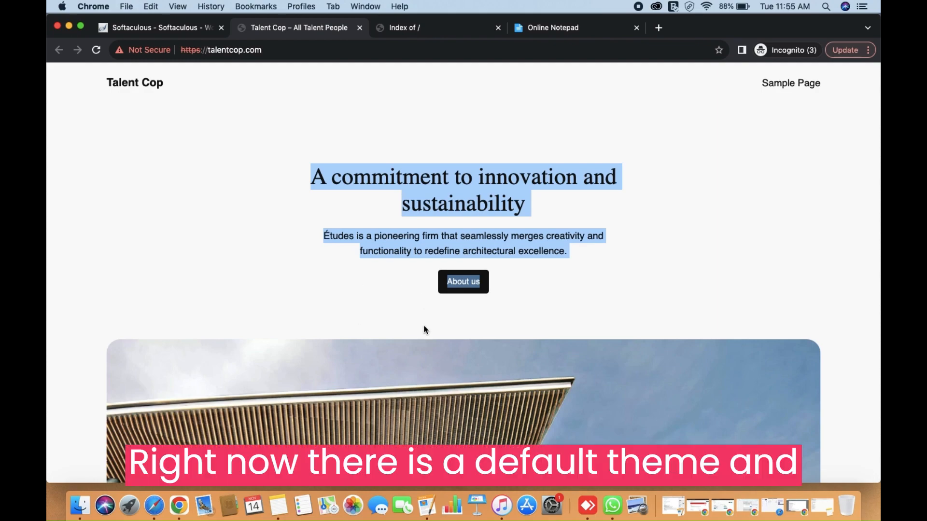
{"action": "scroll", "coordinate": [423, 324], "scroll_direction": "down", "scroll_amount": 10}
{"action": "scroll", "coordinate": [423, 326], "scroll_direction": "down", "scroll_amount": 15}
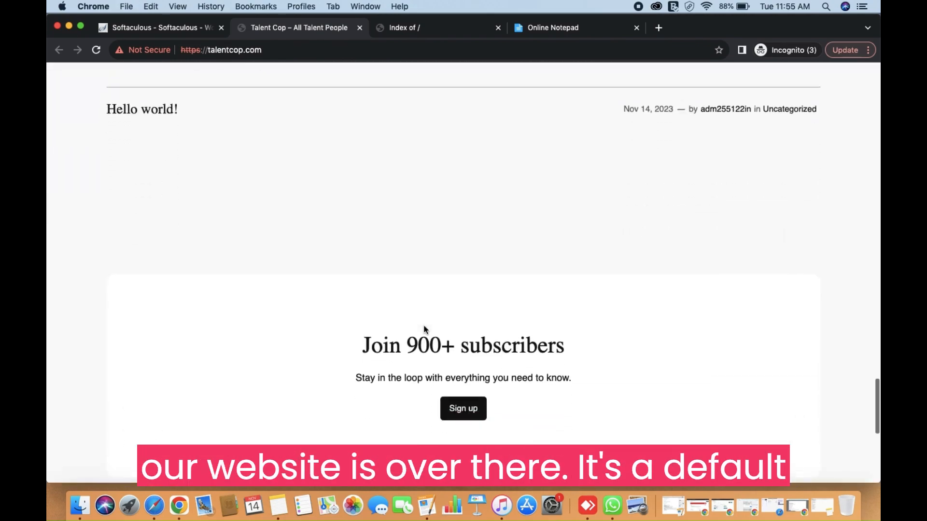
{"action": "scroll", "coordinate": [424, 330], "scroll_direction": "up", "scroll_amount": 20}
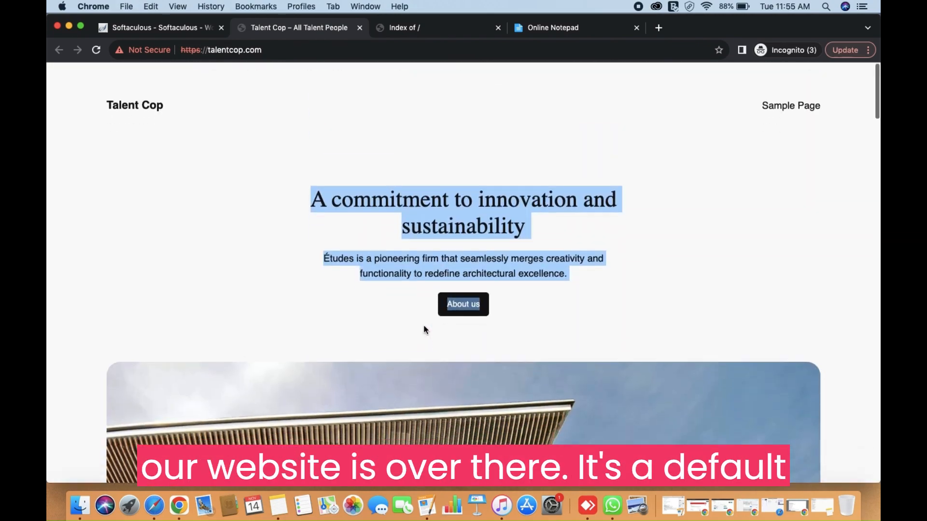
{"action": "left_click", "coordinate": [179, 30]}
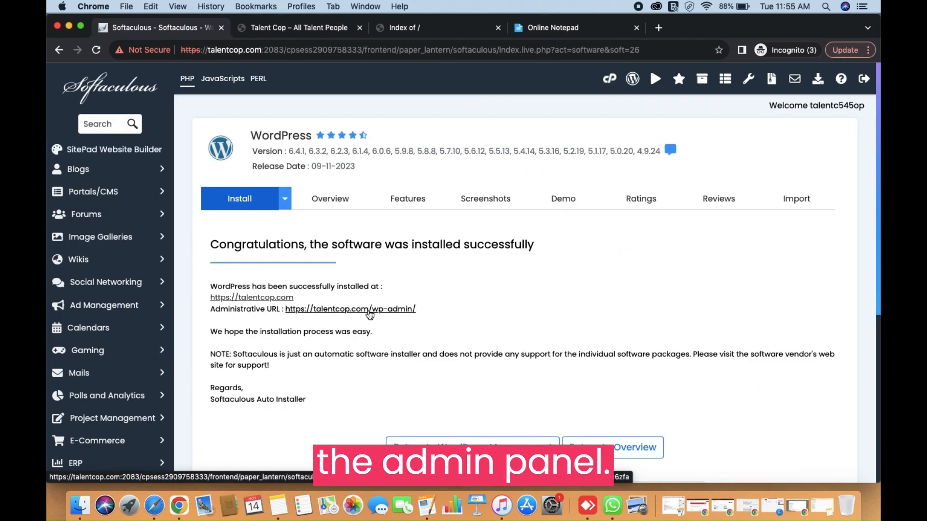
{"action": "left_click", "coordinate": [369, 311]}
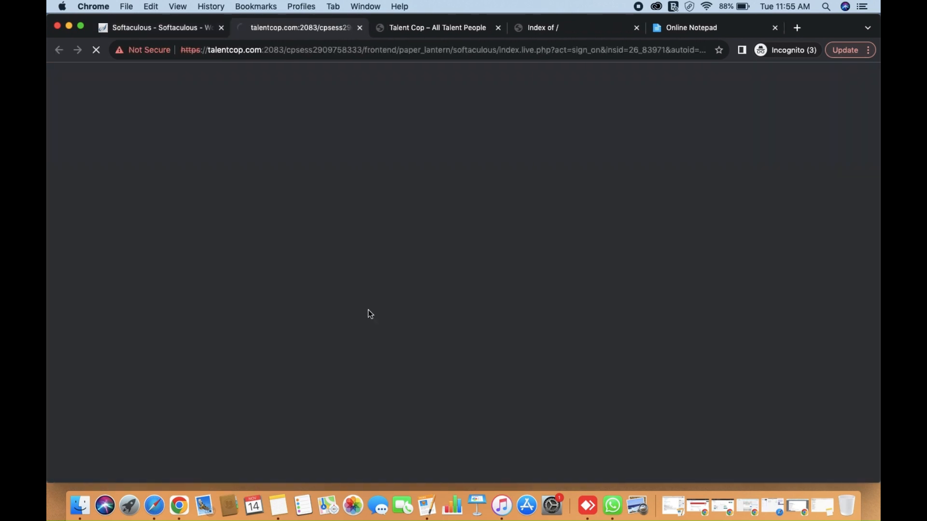